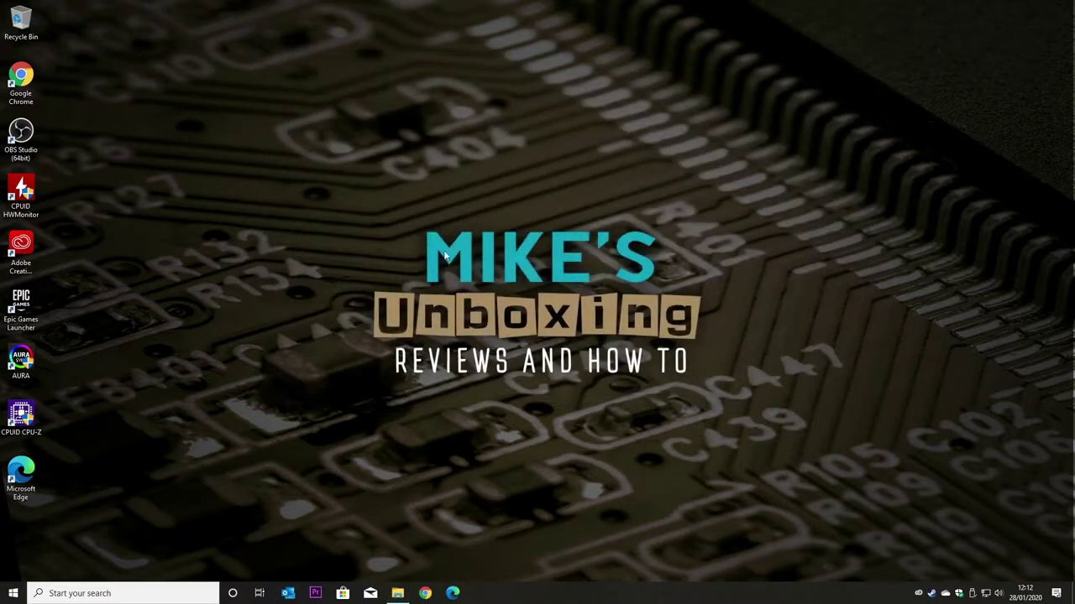
- Open Disk Management, examine the partitions and available volume options on removable Disk 1, and close it
right_click(13, 594)
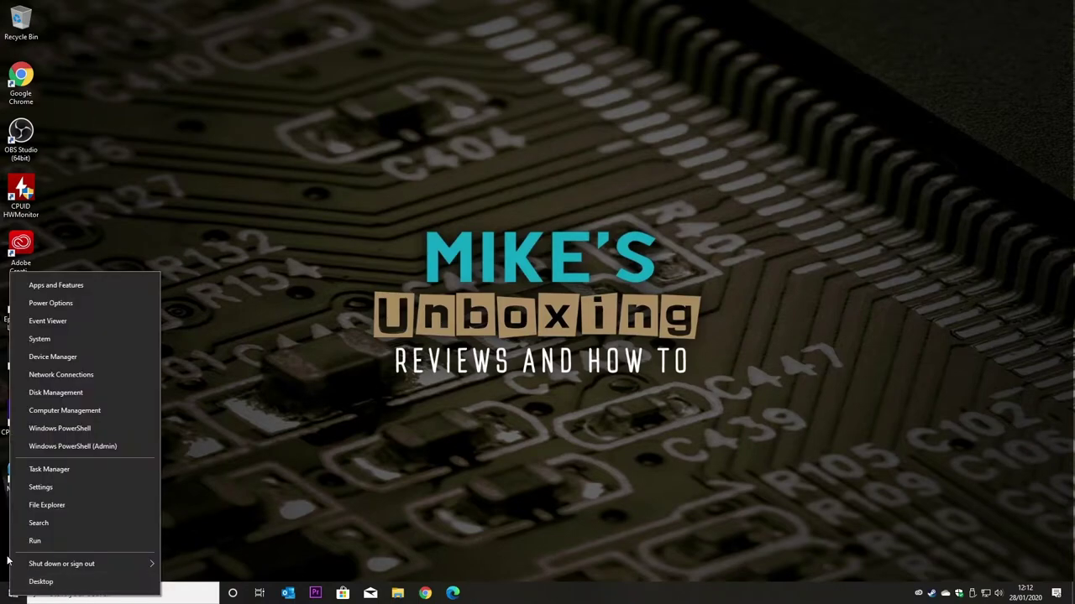
left_click(56, 396)
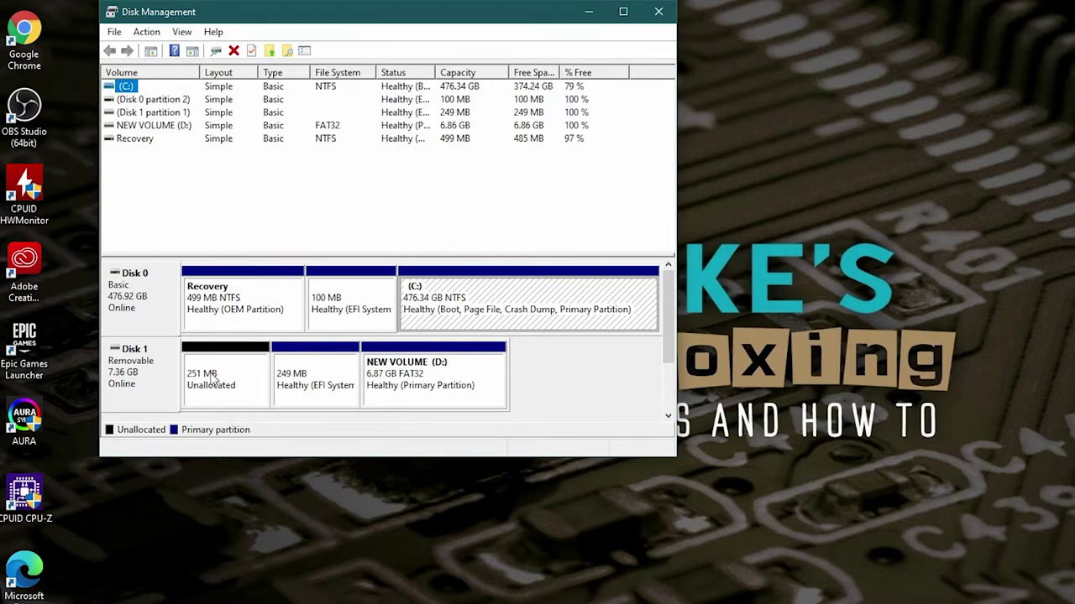
left_click(234, 380)
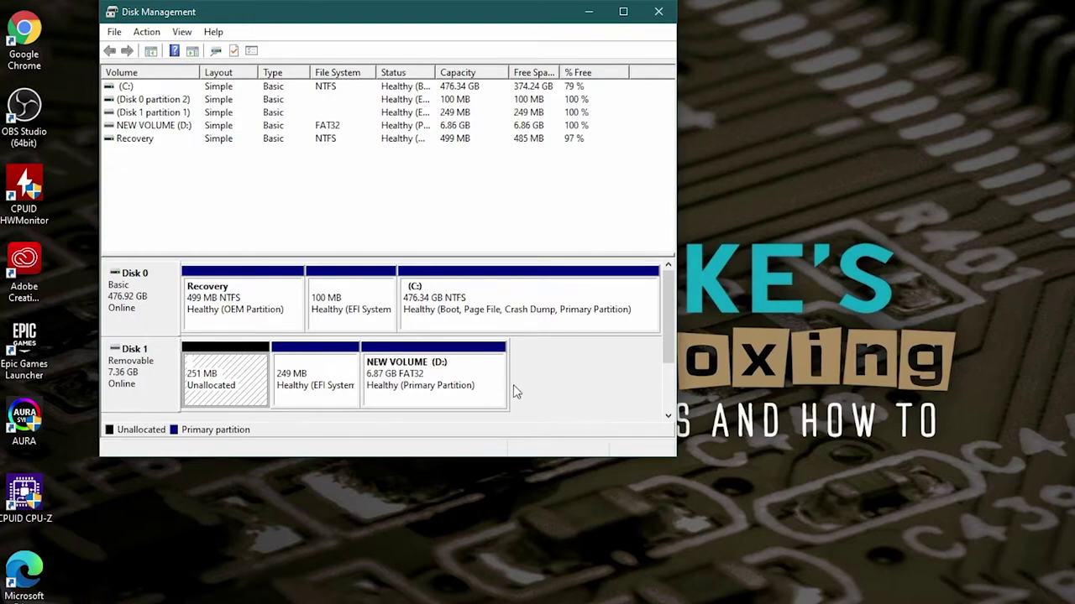
left_click(408, 395)
right_click(408, 393)
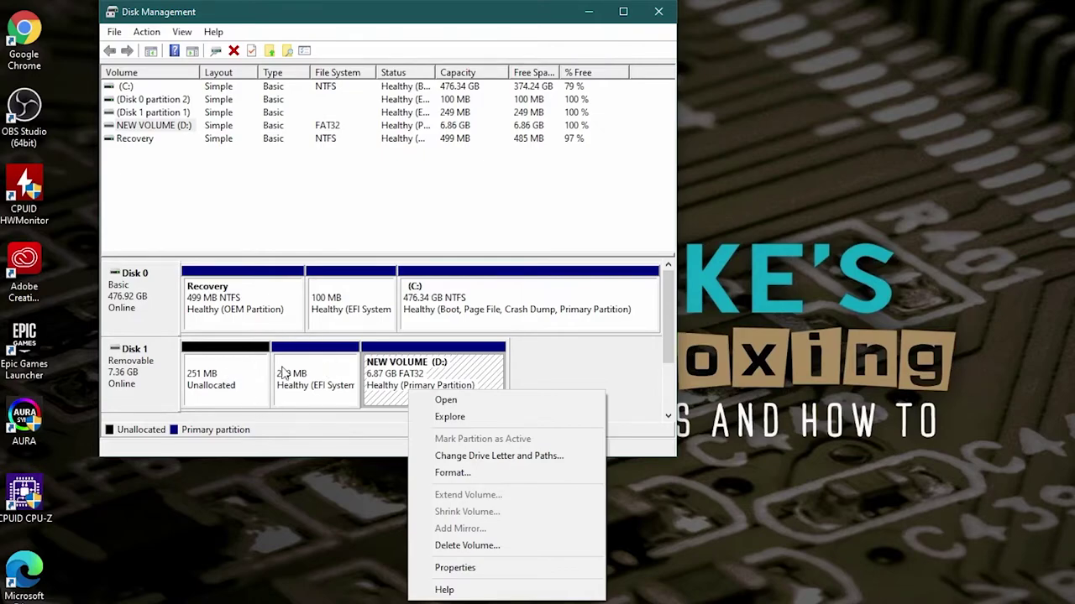
left_click(658, 13)
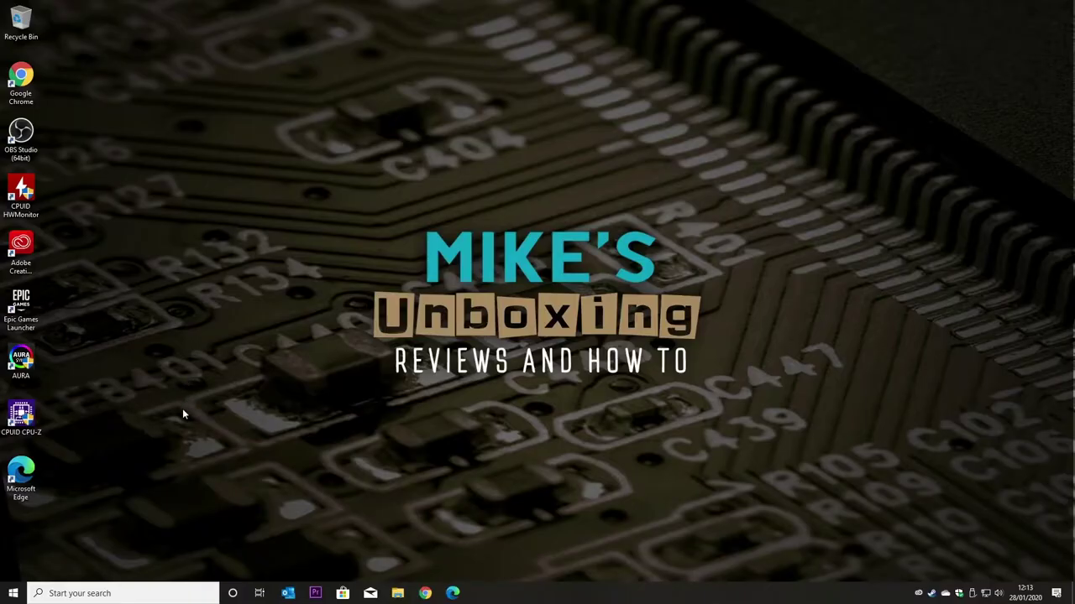
- Search for cmd and open Command Prompt as administrator, allowing it to make changes to the device
left_click(97, 592)
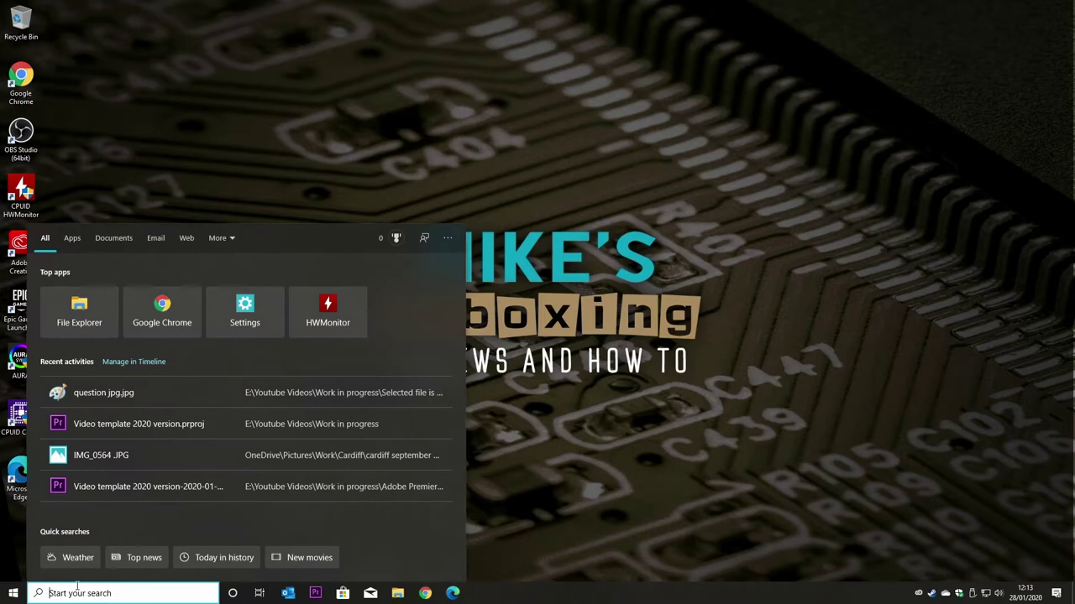
type("cmd")
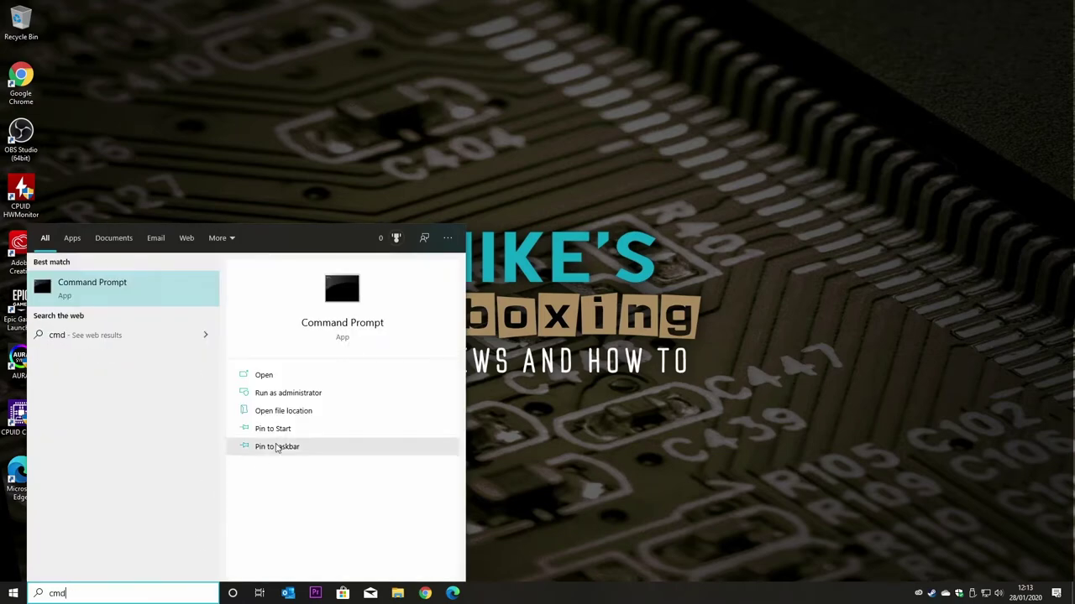
right_click(352, 330)
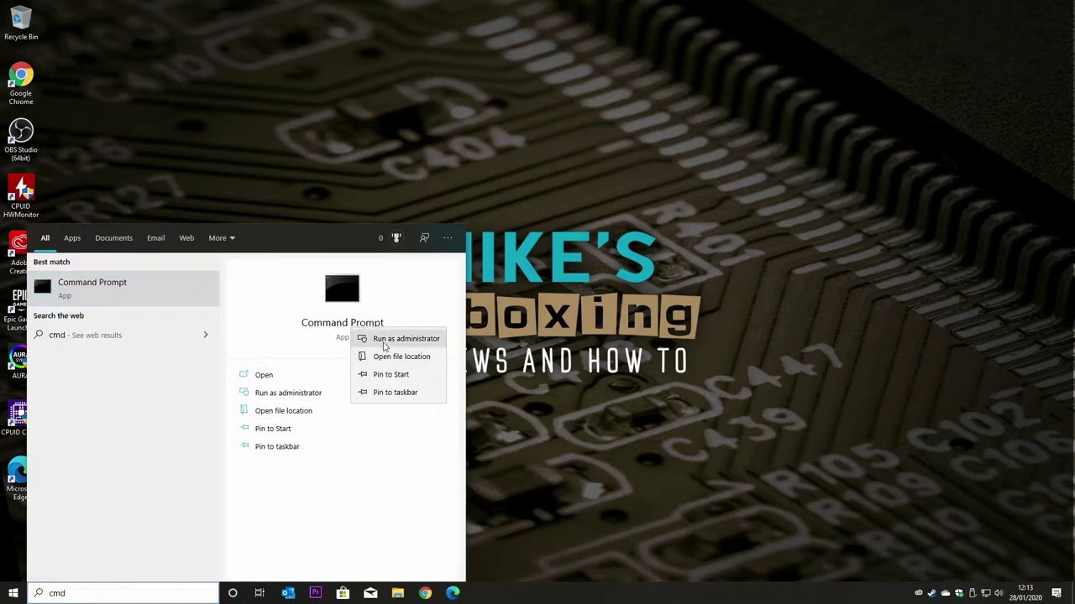
left_click(393, 340)
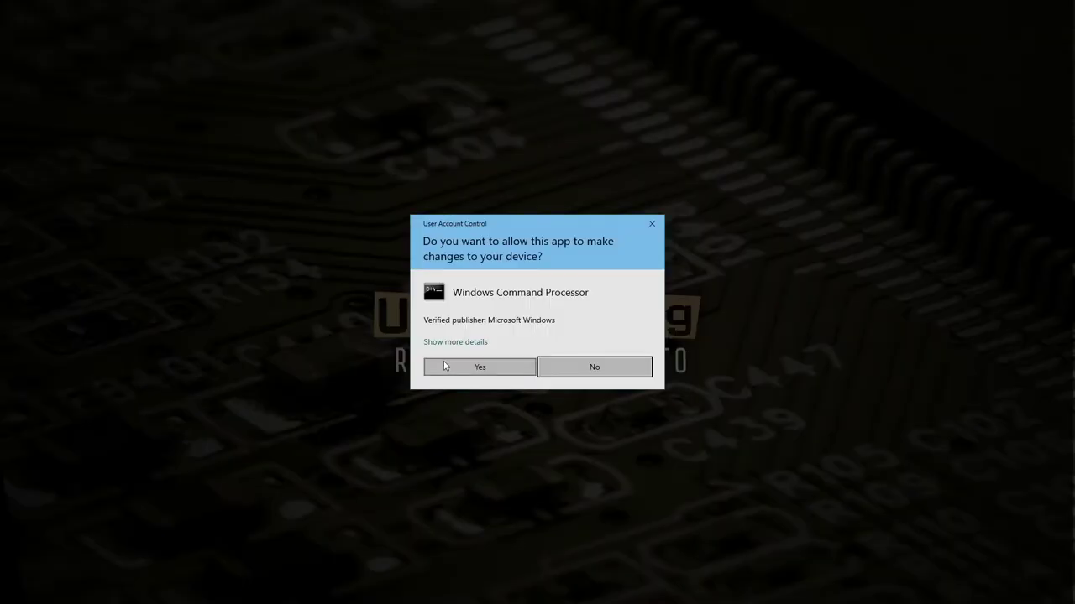
left_click(445, 367)
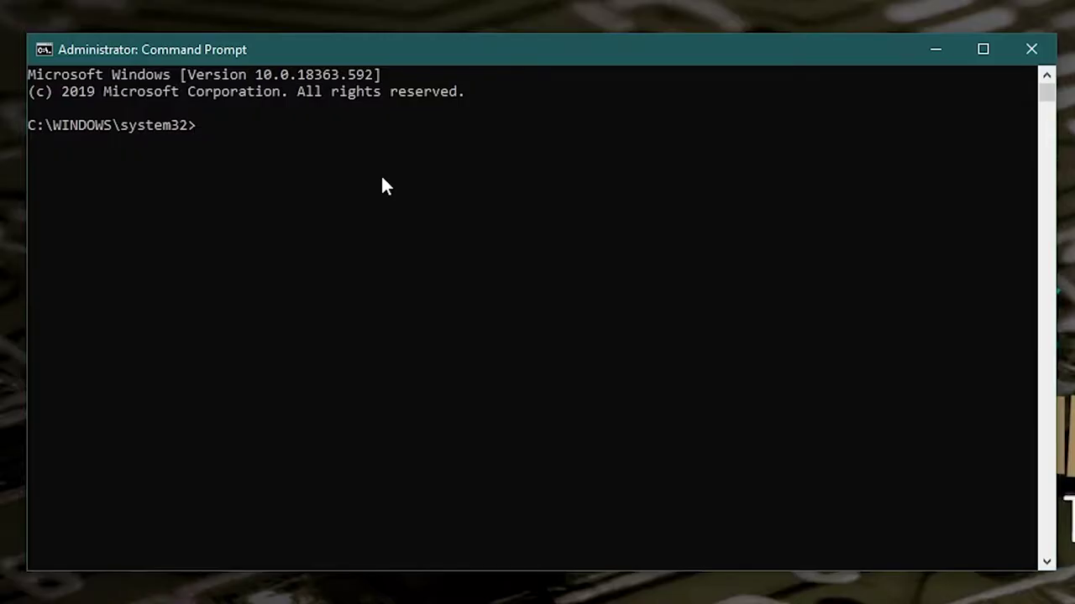
- Start diskpart and list the computer's disks with "list disk"
type("diskpart")
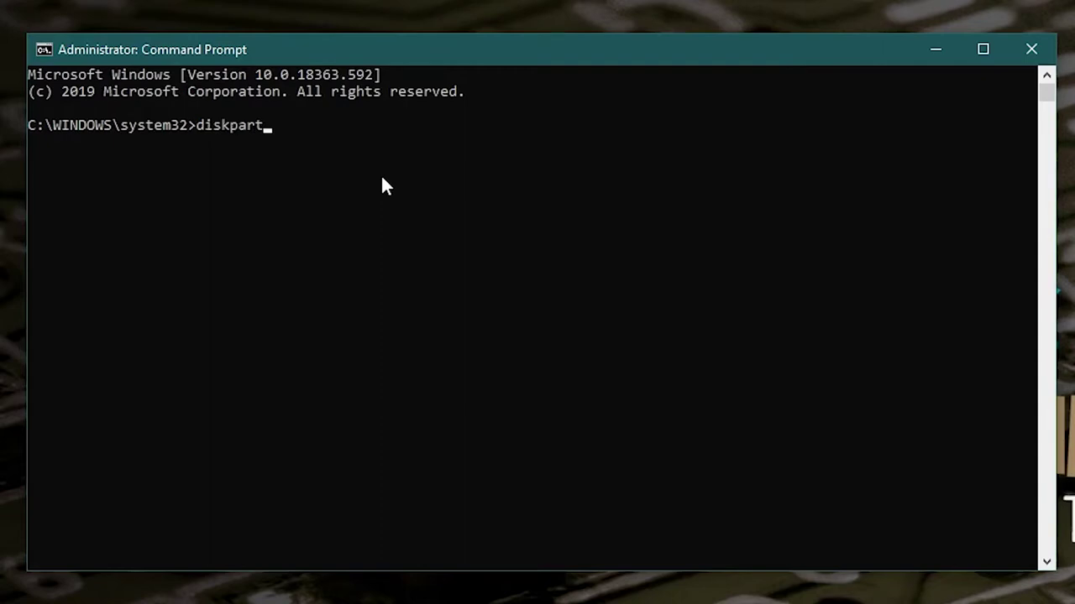
key("Return")
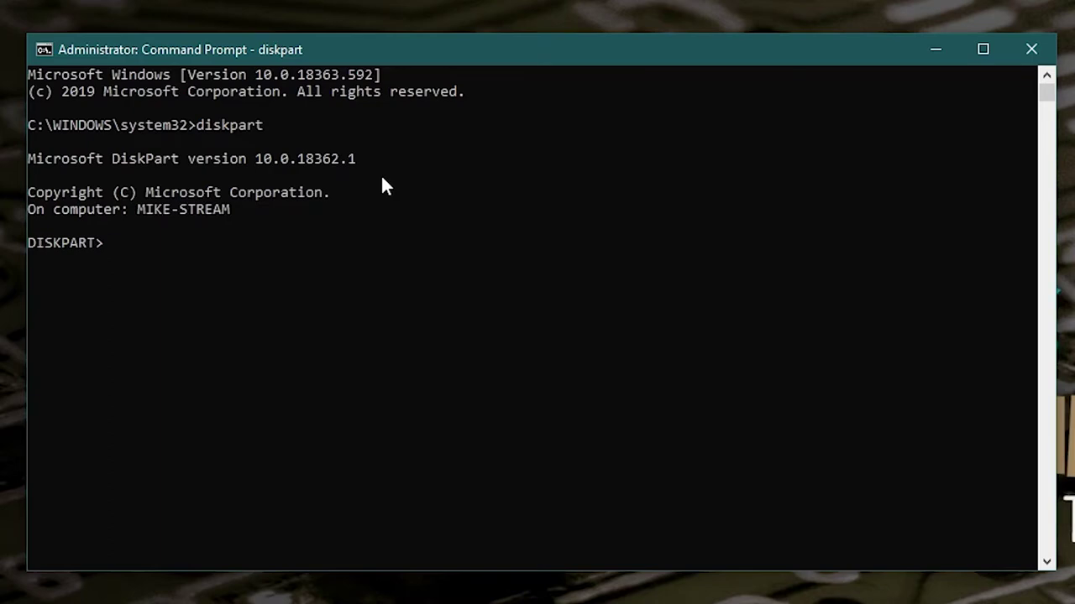
type("list disk")
key("Return")
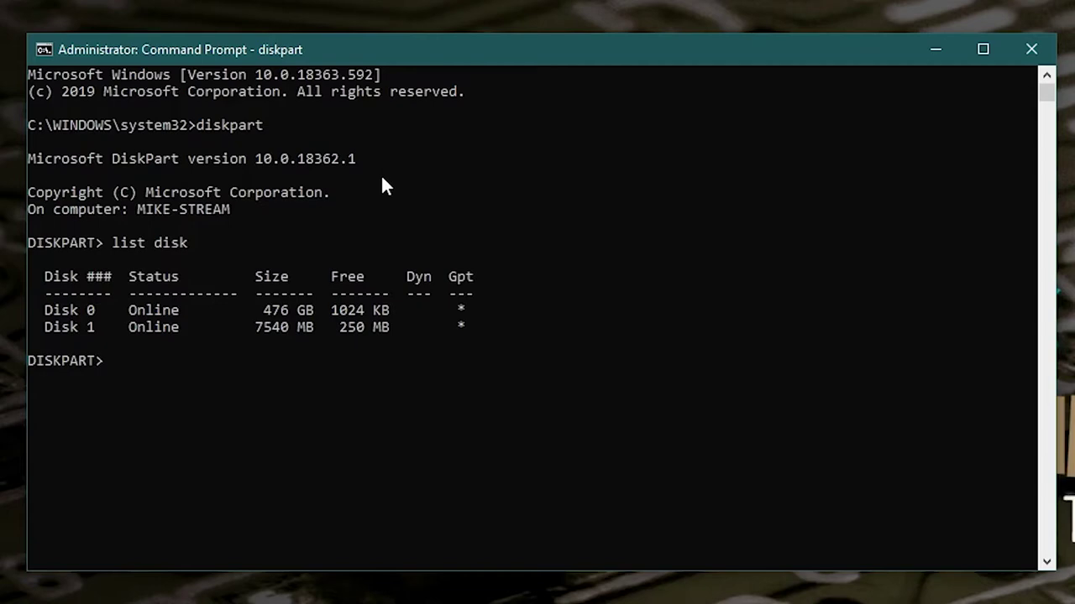
- Select disk 1 in DiskPart, wipe it with the clean command, and dismiss the prompt to insert a disc
type("select disk ")
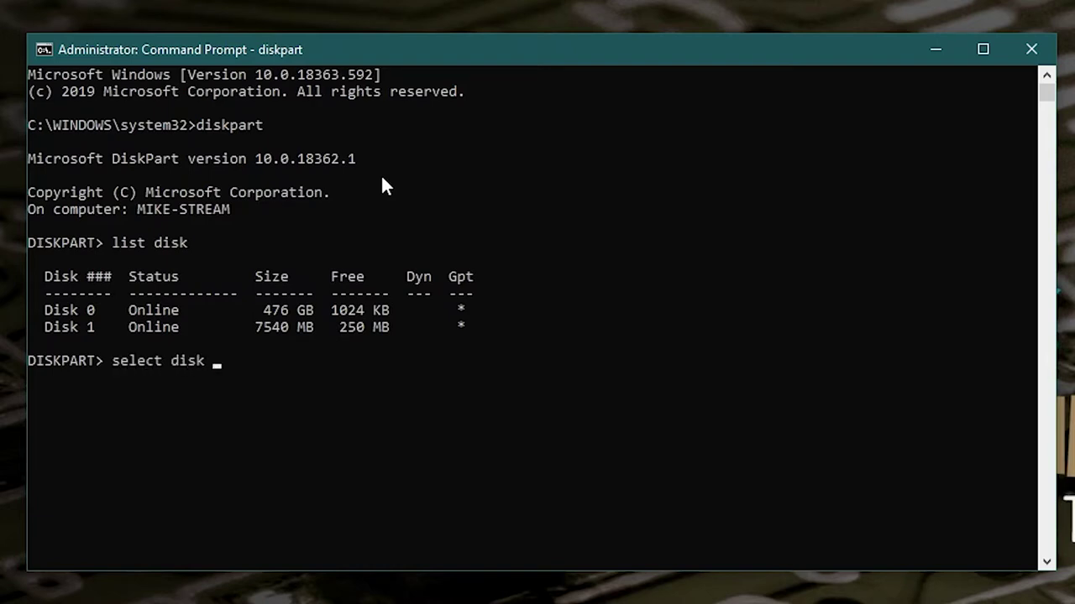
type("1")
key("Return")
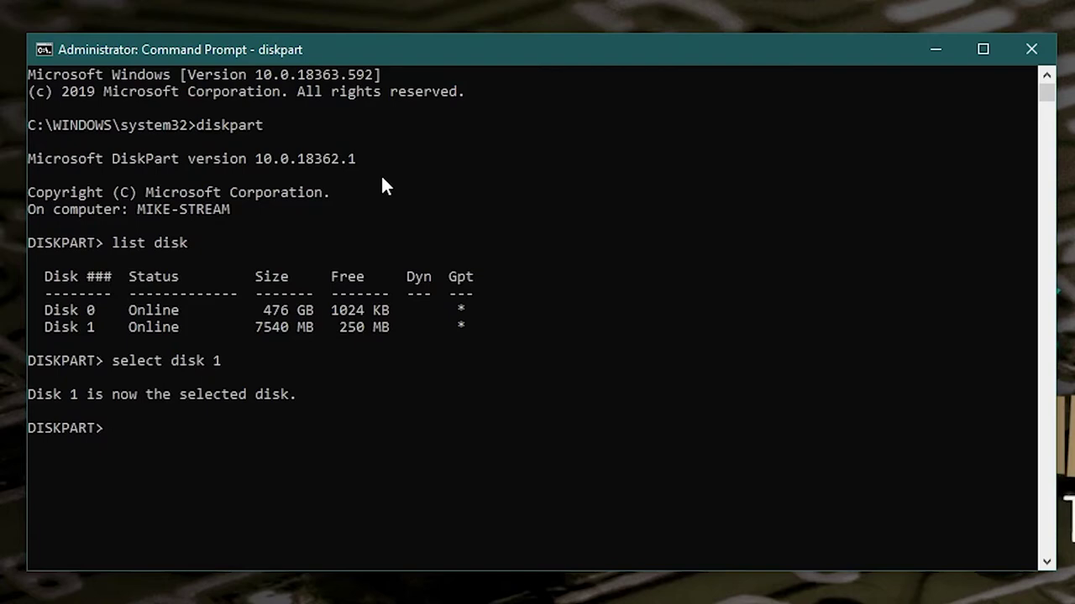
type("clean")
key("Return")
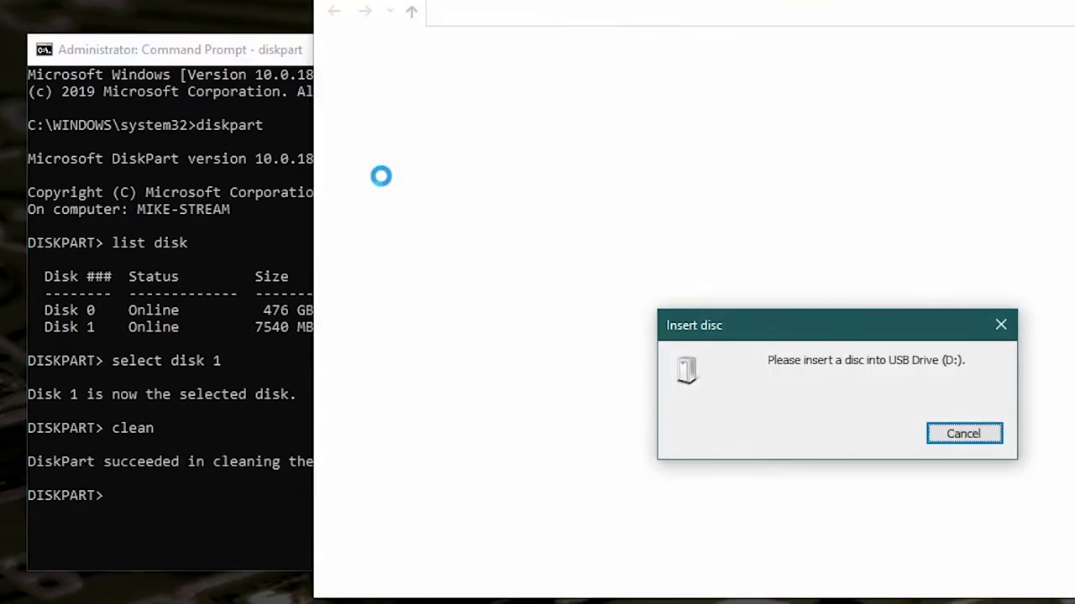
left_click(965, 436)
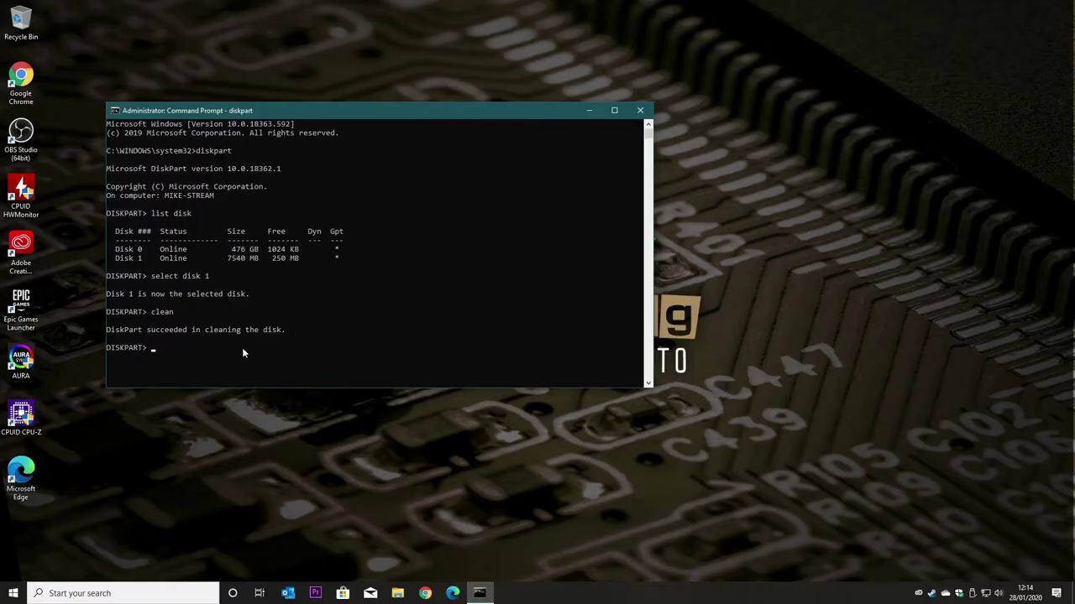
- Open Disk Management and begin a new simple volume on Disk 1's unallocated space, using the full 7538 MB
right_click(13, 593)
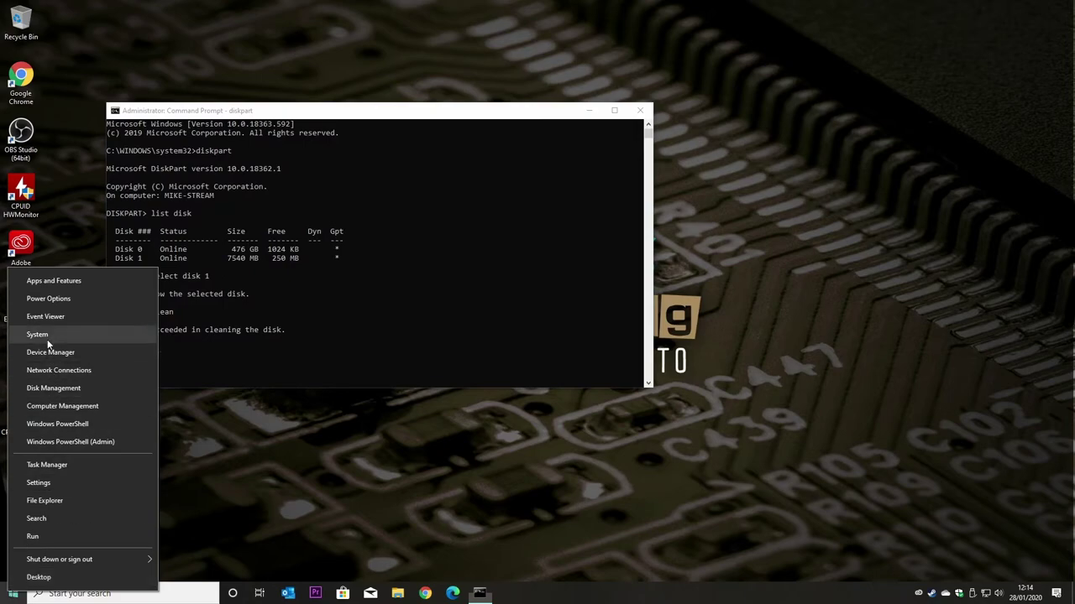
left_click(47, 390)
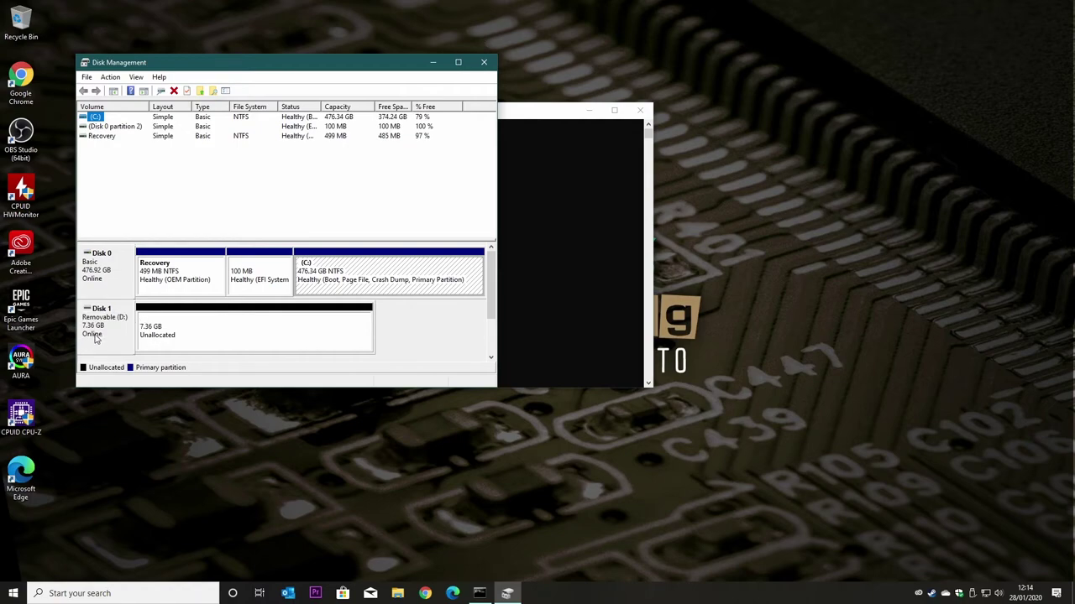
right_click(189, 337)
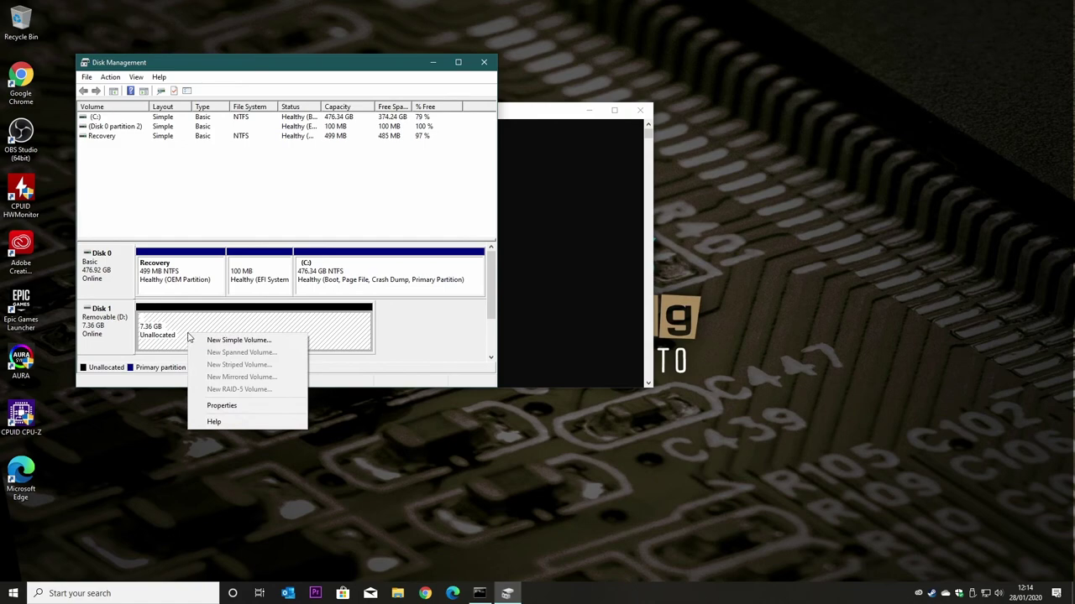
left_click(208, 341)
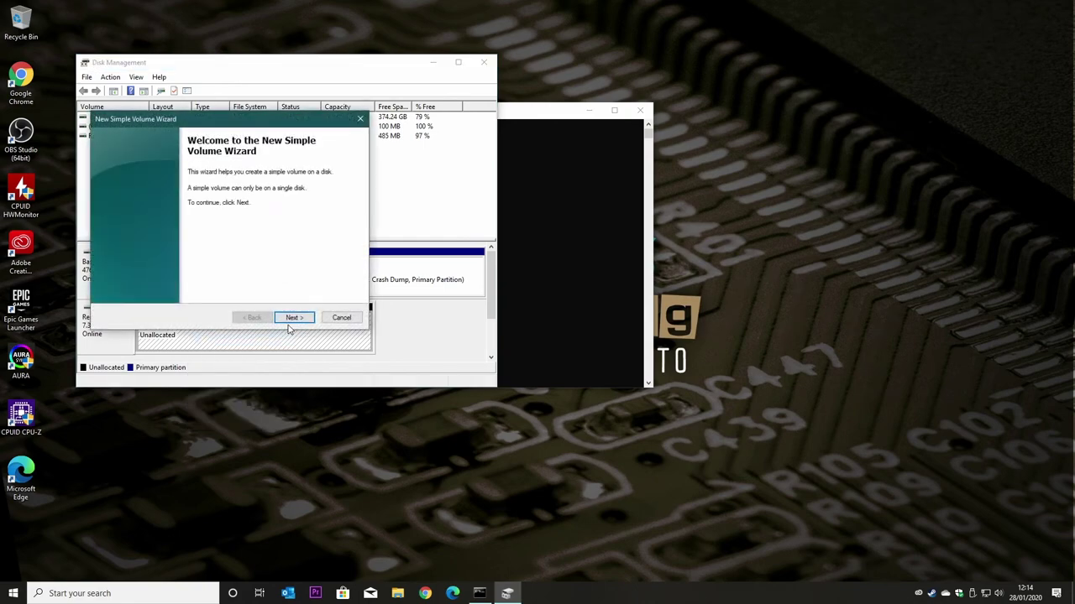
left_click(293, 319)
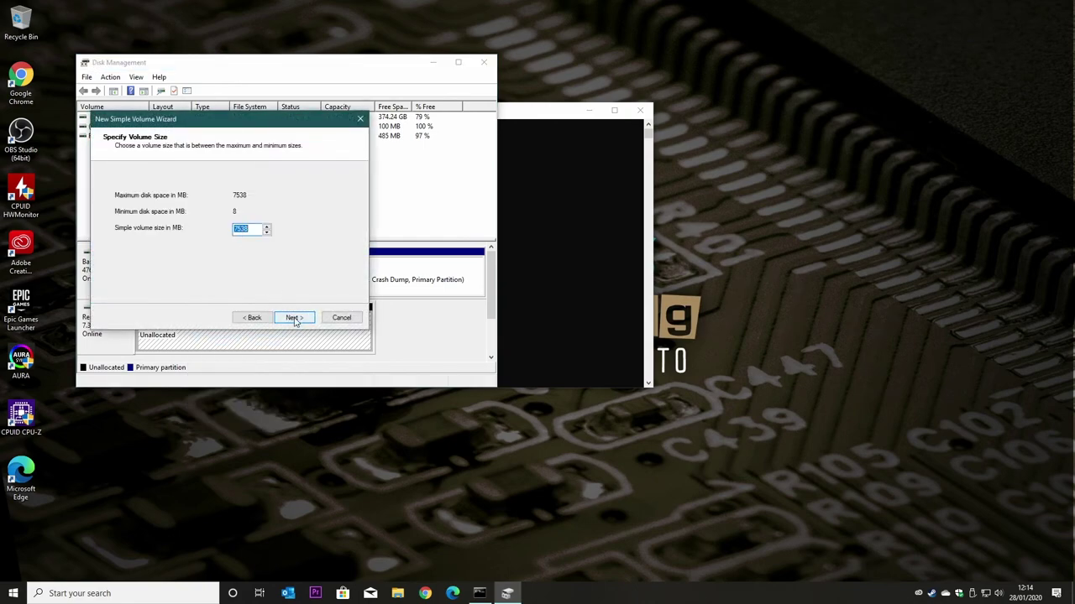
left_click(291, 318)
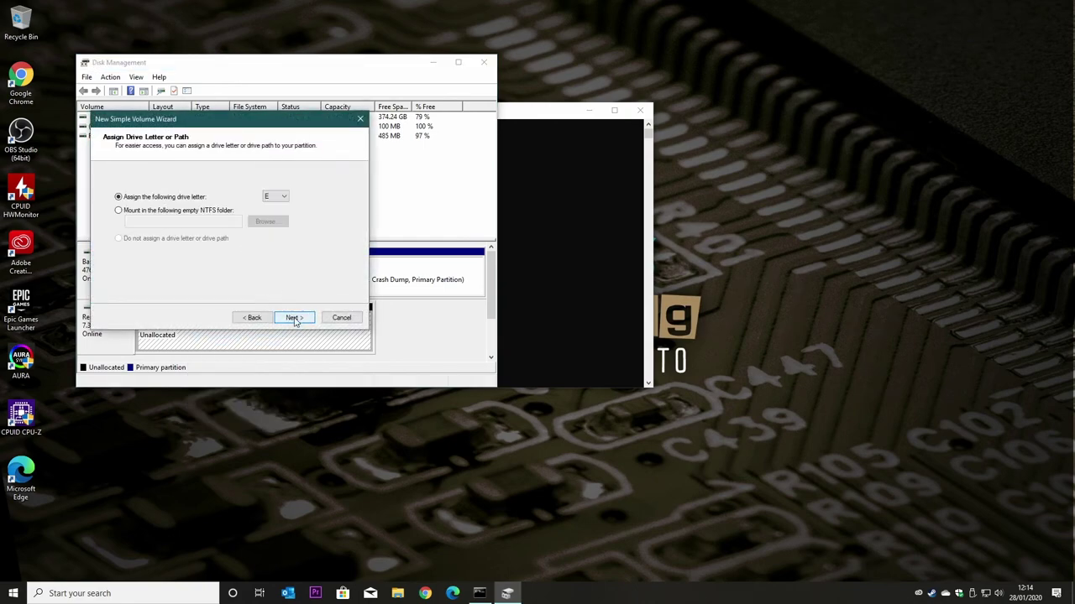
- Assign drive letter Z and create the volume with an NTFS quick format, default allocation unit size and the label New Volume
left_click(277, 197)
left_click(275, 377)
left_click(291, 319)
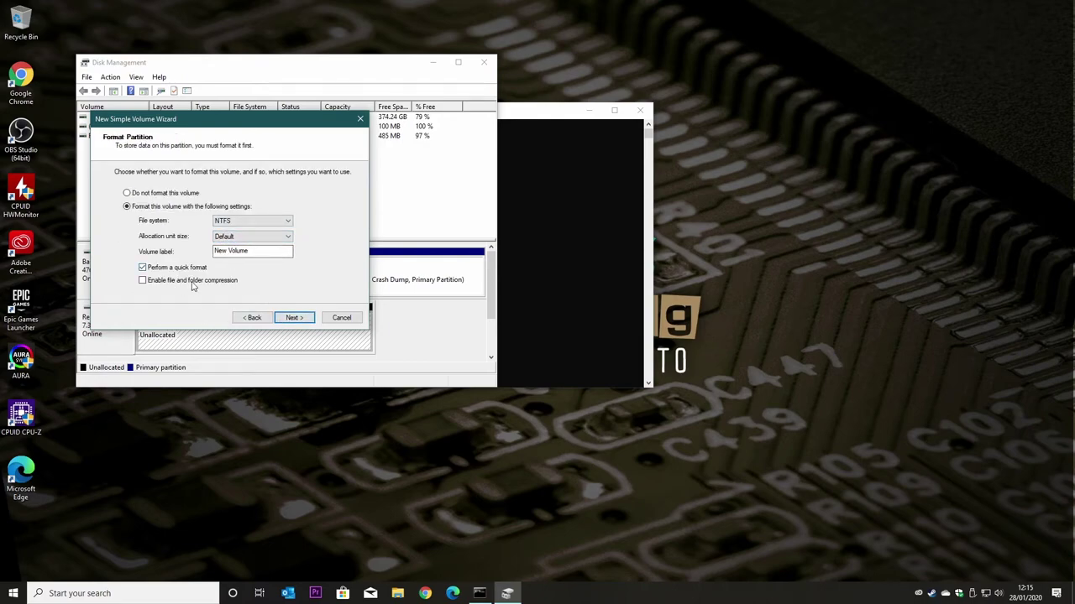
left_click(292, 318)
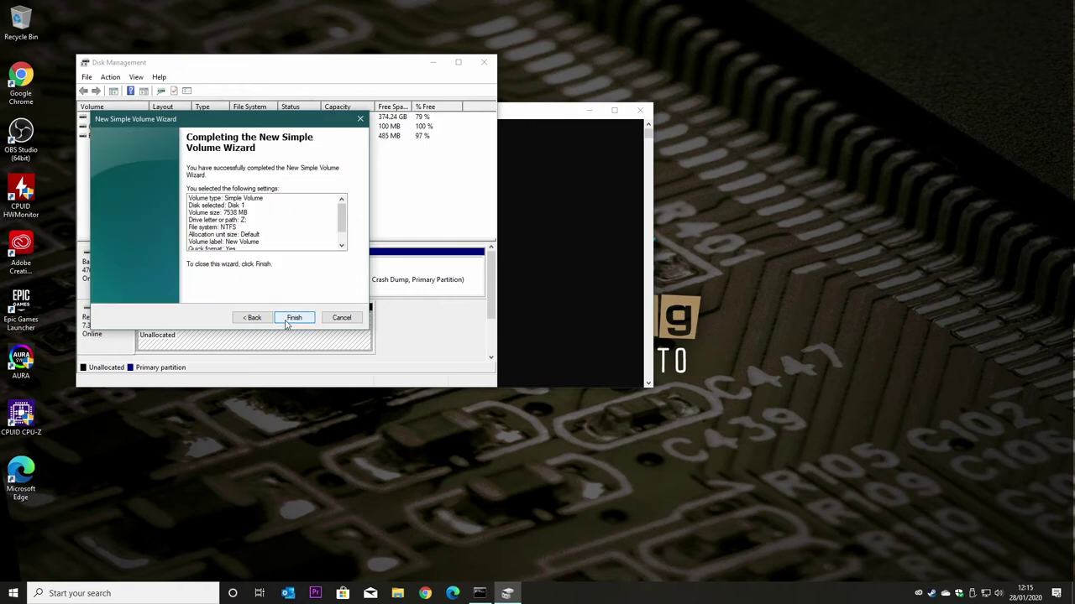
left_click(290, 319)
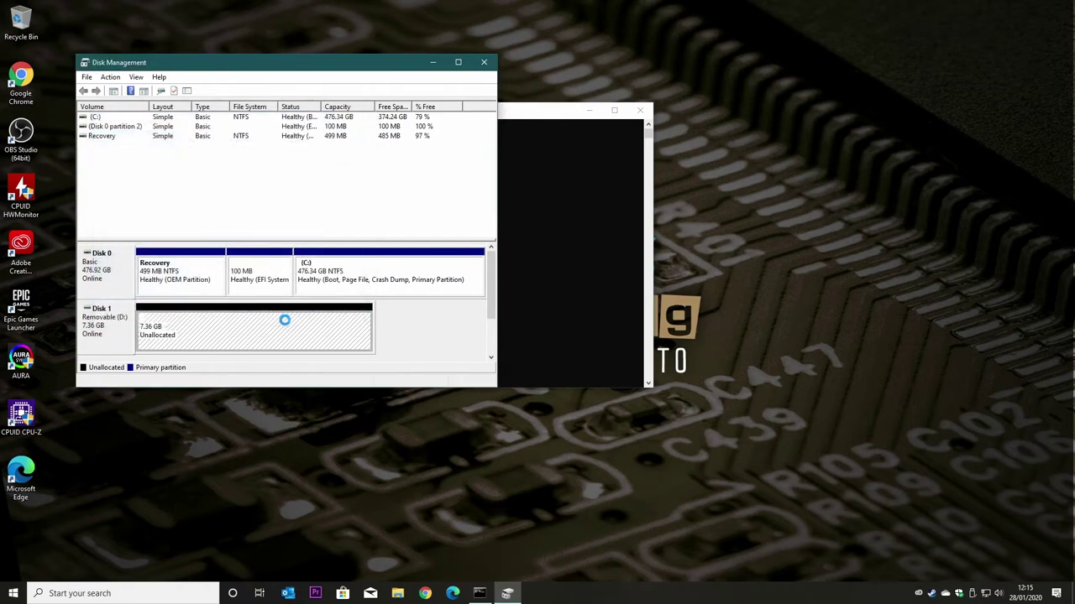